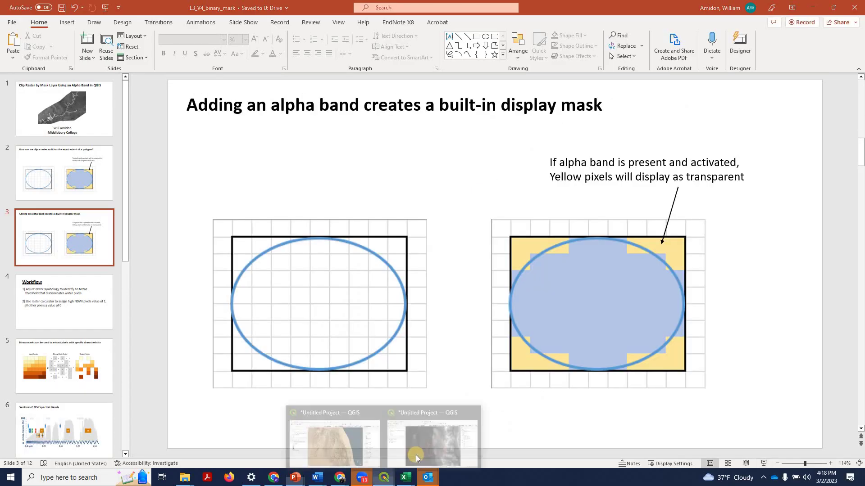
# Switch to the QGIS project showing the middlebury_NED30m DEM with the red watershed outline
pyautogui.click(415, 455)
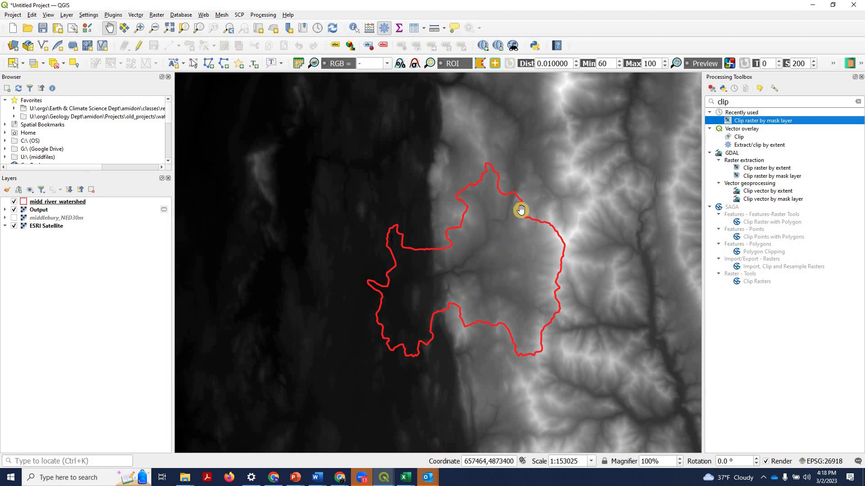
# Run Clip Raster by Mask Layer on middlebury_NED30m using the midd_river_watershed mask
pyautogui.doubleClick(759, 121)
pyautogui.click(317, 85)
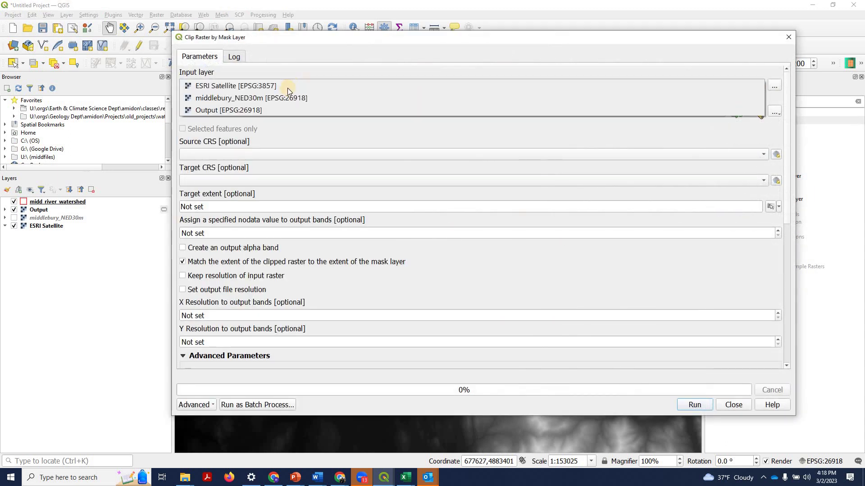
pyautogui.click(239, 99)
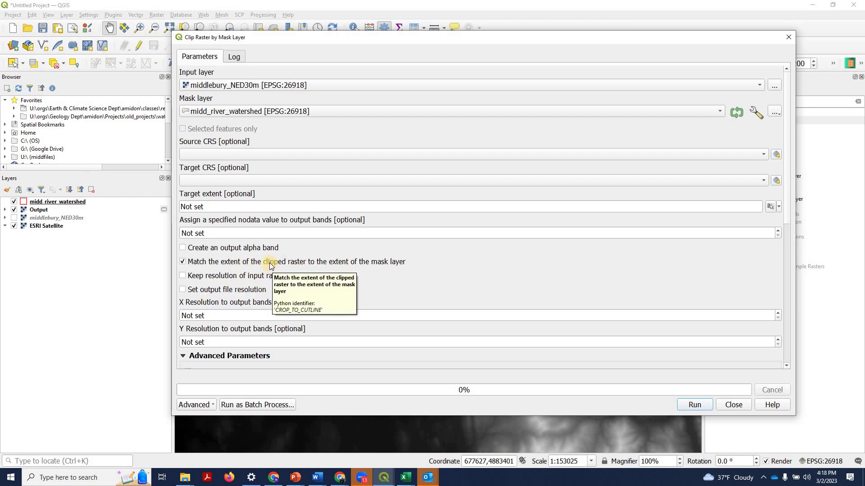
pyautogui.click(695, 405)
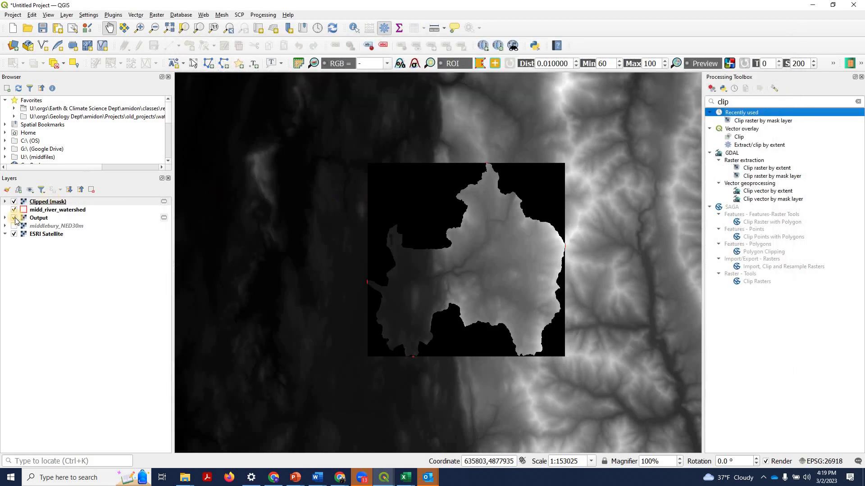
# Hide Output and identify pixels: black corner reads 0, watershed interior shows elevation
pyautogui.click(14, 218)
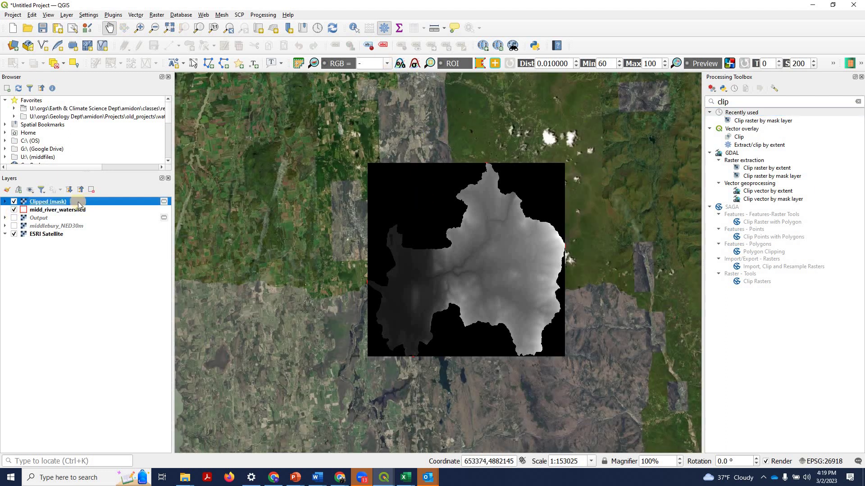
pyautogui.click(354, 28)
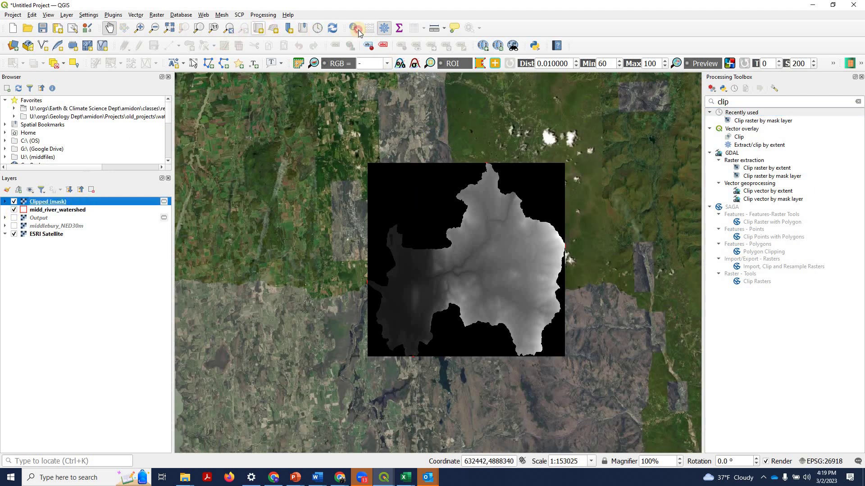
pyautogui.click(433, 197)
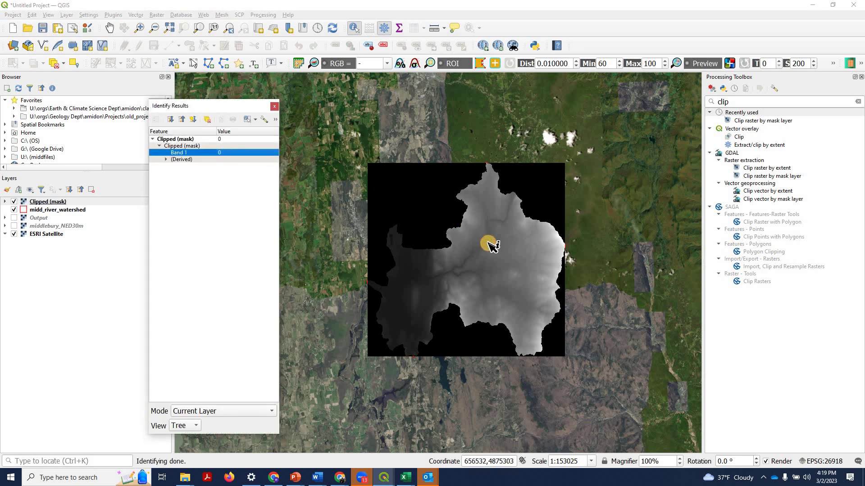
pyautogui.click(507, 252)
pyautogui.click(227, 152)
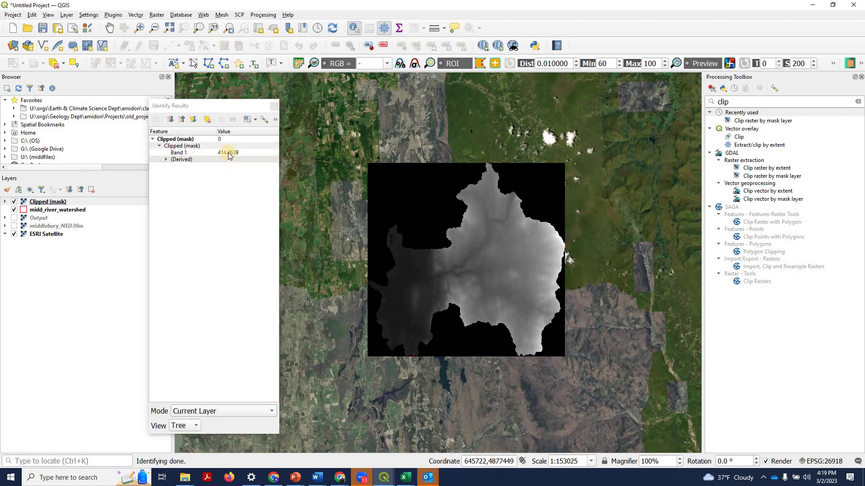
pyautogui.click(275, 108)
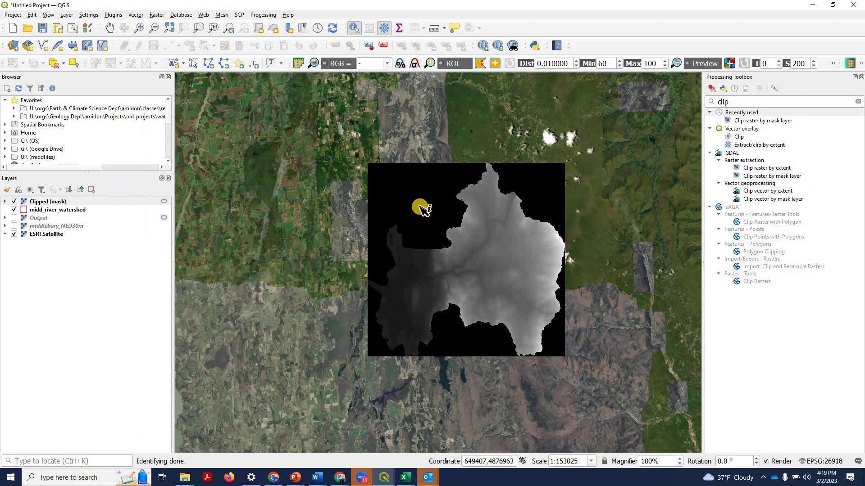
# Remove the first Clipped (mask) layer and make middlebury_NED30m visible again
pyautogui.rightClick(63, 203)
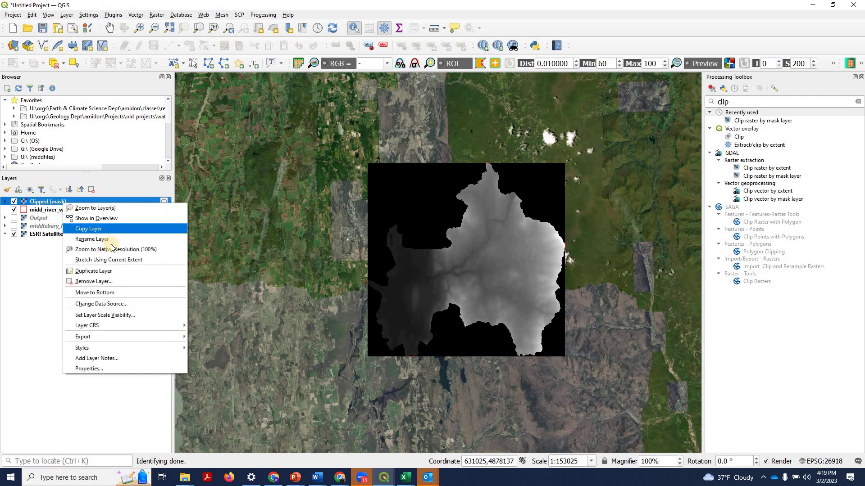
pyautogui.click(122, 281)
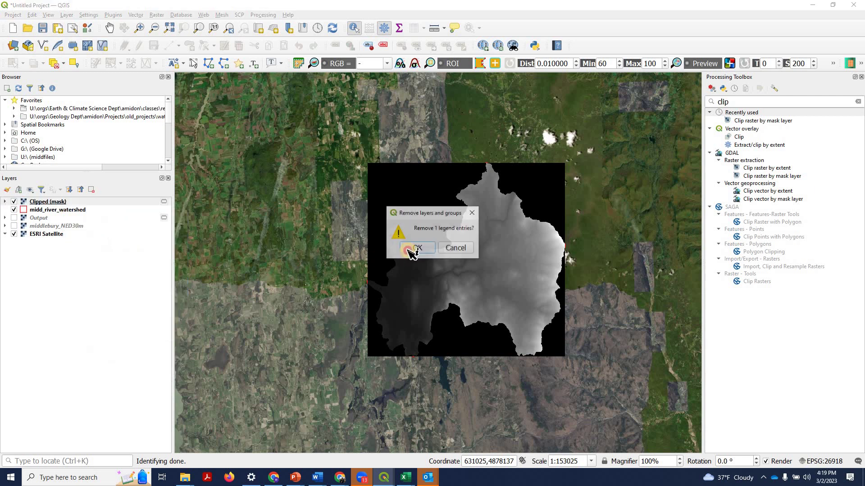
pyautogui.click(403, 249)
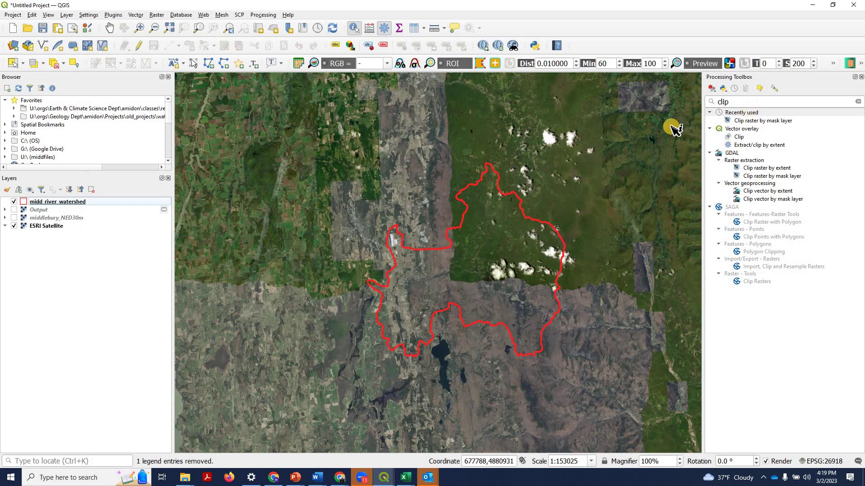
pyautogui.click(15, 219)
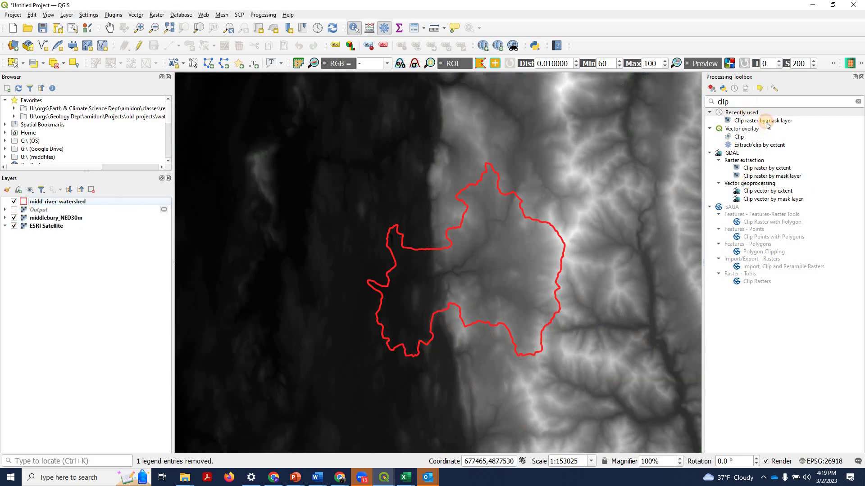
# Re-clip middlebury_NED30m by the watershed mask with Create an output alpha band enabled
pyautogui.doubleClick(766, 122)
pyautogui.click(242, 85)
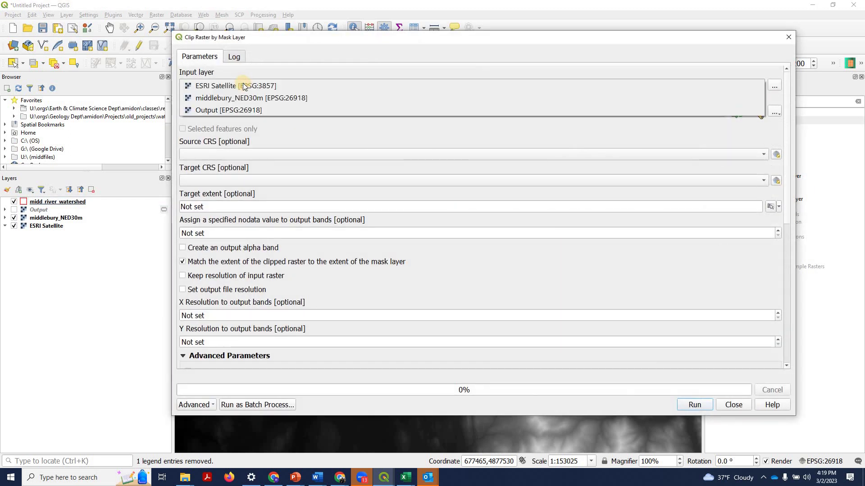
pyautogui.click(249, 97)
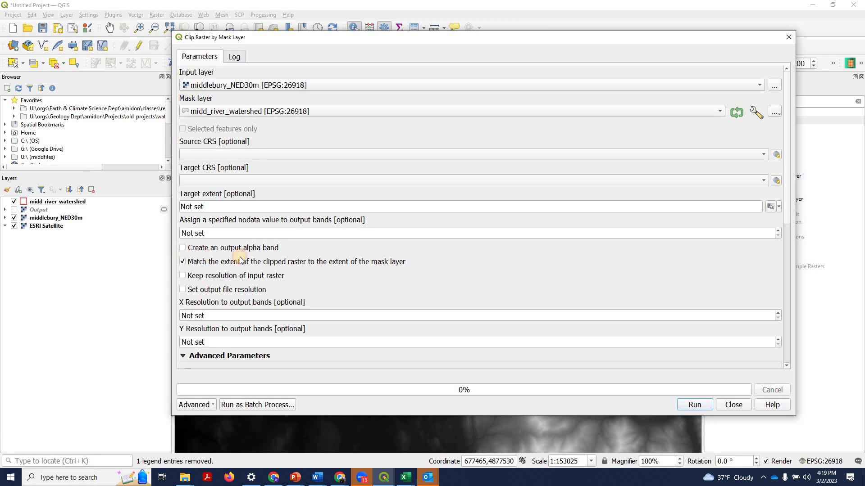
pyautogui.click(199, 248)
pyautogui.click(695, 404)
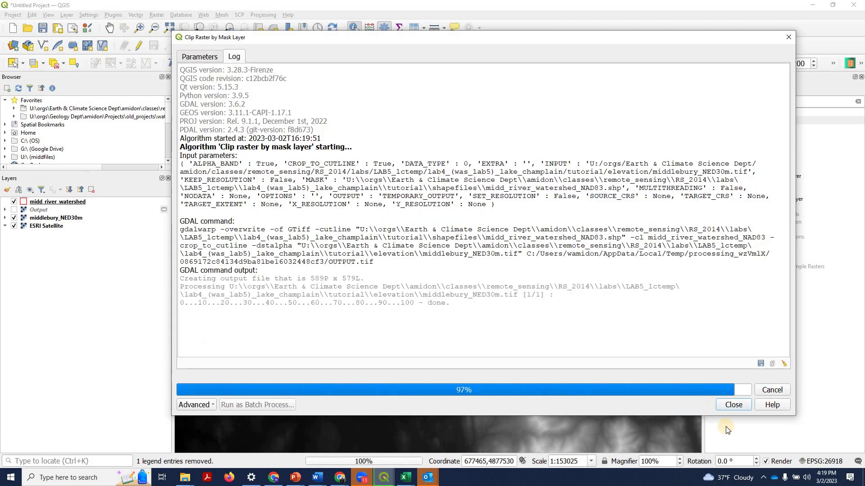
pyautogui.click(733, 405)
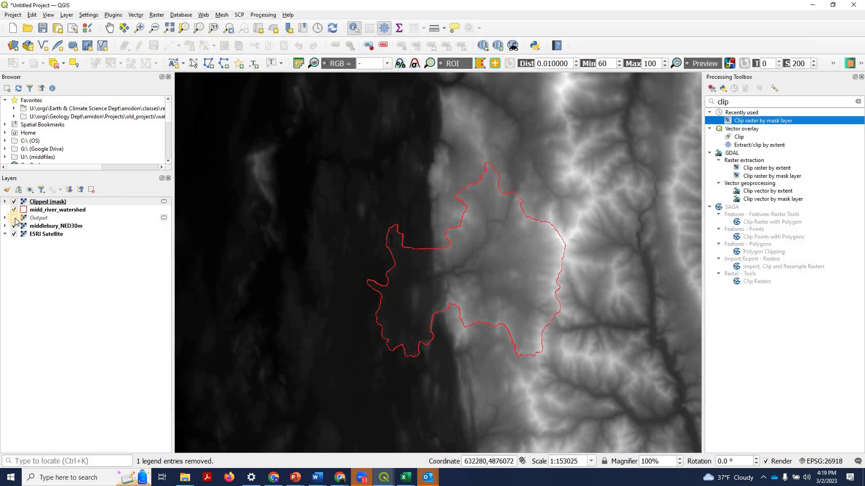
# Hide the outline and original DEM, then read Band 1 elevation and Band 2 alpha 255 inside the clip
pyautogui.click(14, 209)
pyautogui.click(14, 225)
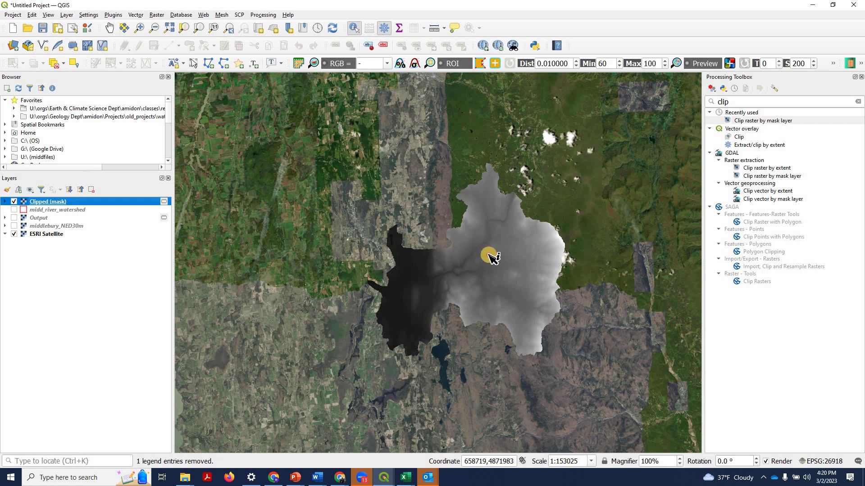
pyautogui.click(492, 258)
pyautogui.click(198, 154)
pyautogui.click(224, 154)
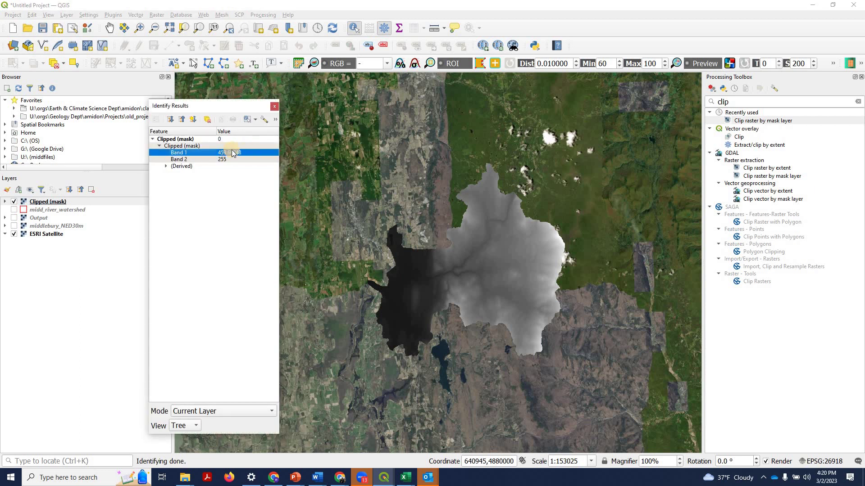
pyautogui.click(165, 160)
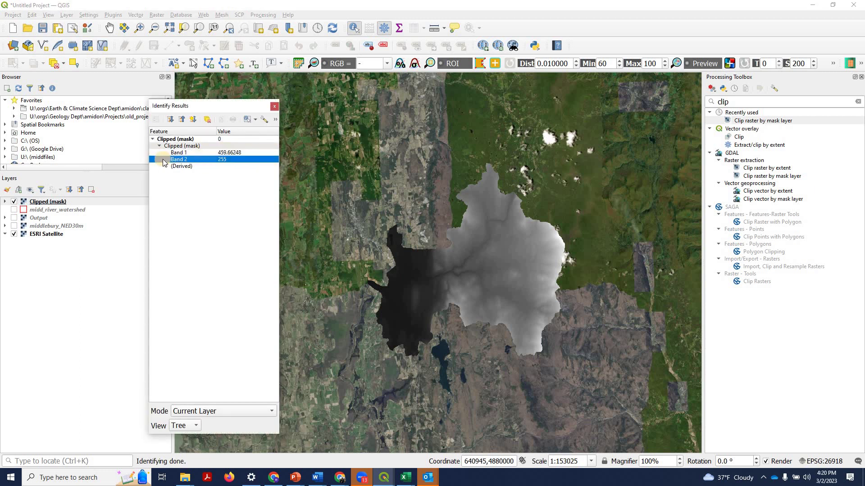
pyautogui.click(235, 160)
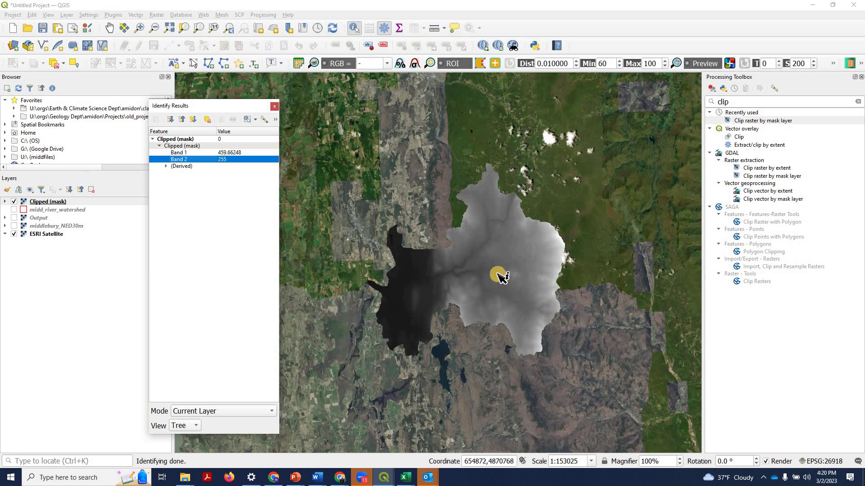
pyautogui.click(224, 160)
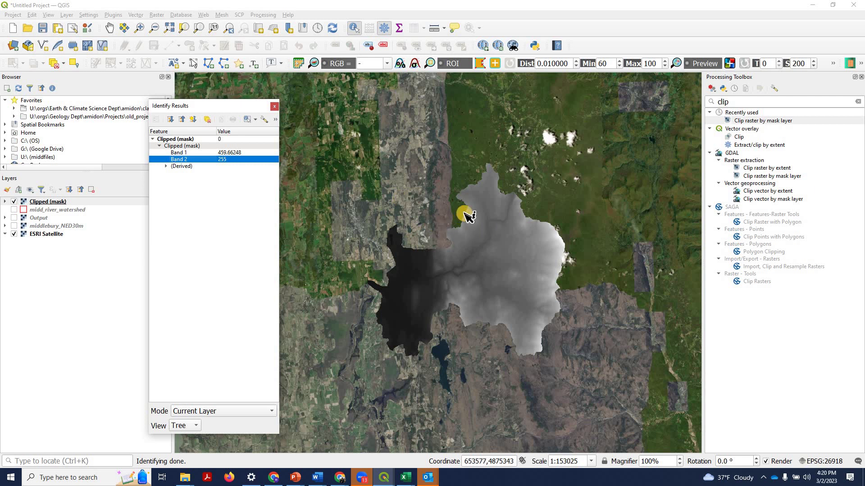
# Query pixels outside the watershed reading 0 in both bands, then select Clipped (mask)
pyautogui.click(428, 228)
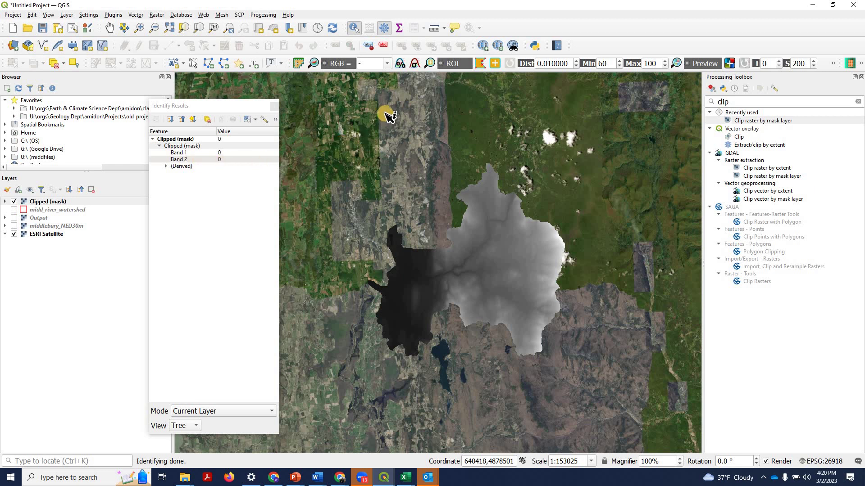
pyautogui.click(346, 126)
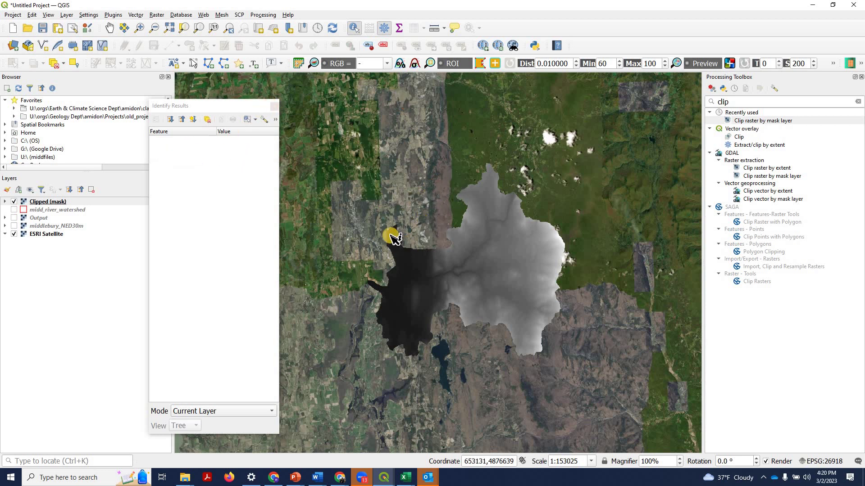
pyautogui.click(430, 222)
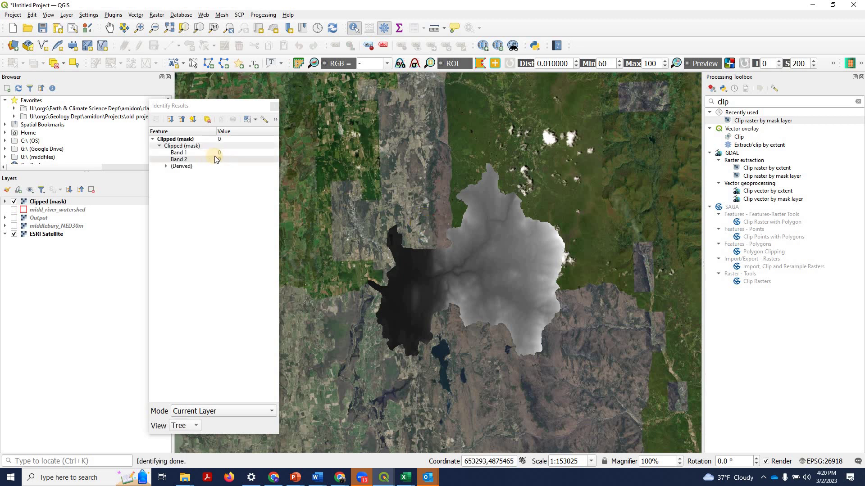
pyautogui.click(275, 106)
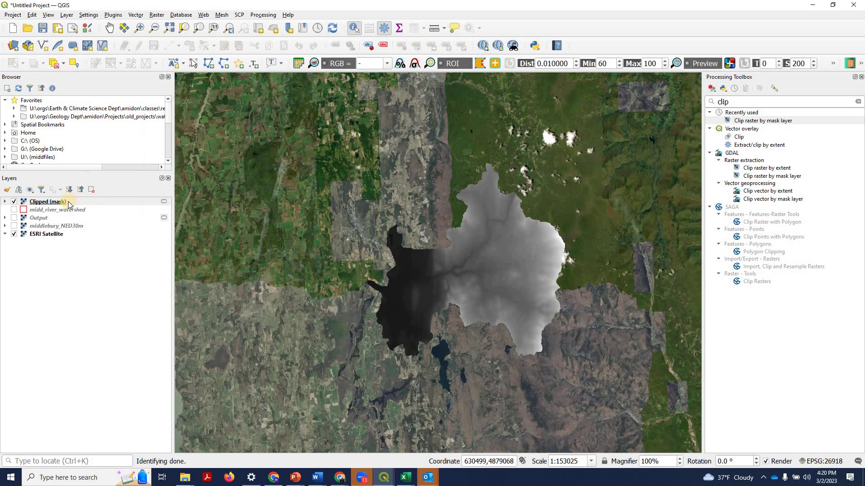
pyautogui.click(68, 201)
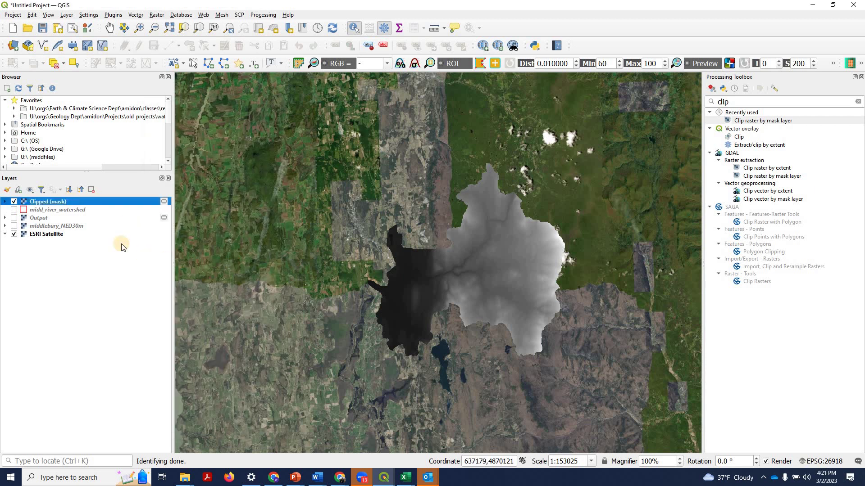
# Style Clipped (mask) as Singleband pseudocolor on Band 2 (Alpha) and apply it
pyautogui.rightClick(59, 204)
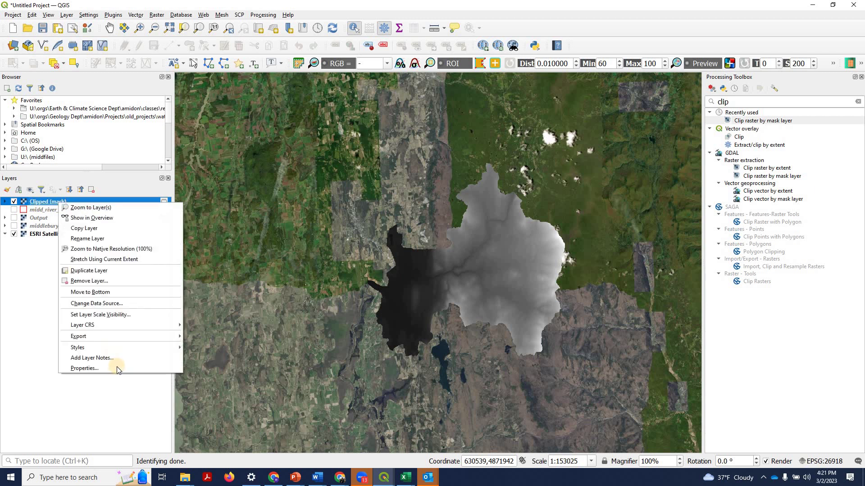
pyautogui.click(117, 367)
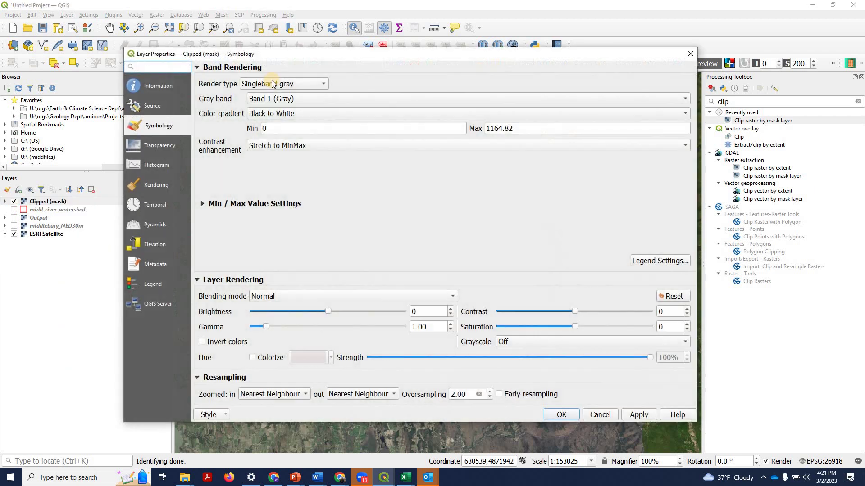
pyautogui.click(272, 84)
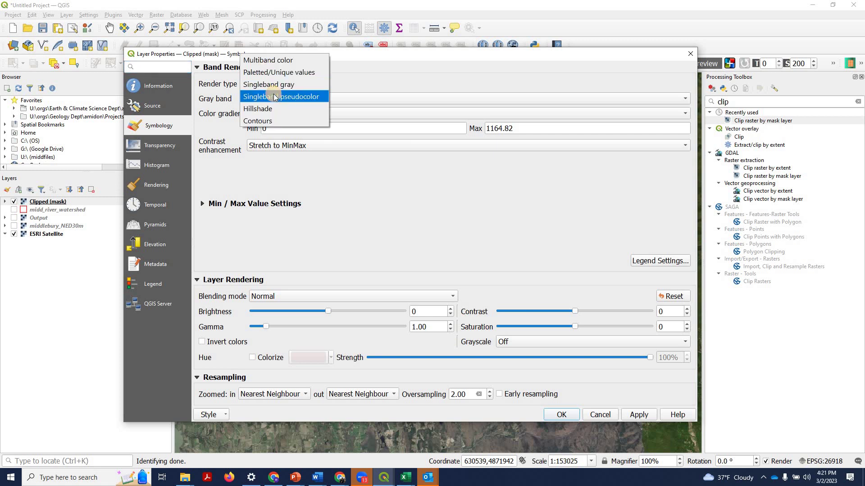
pyautogui.click(275, 95)
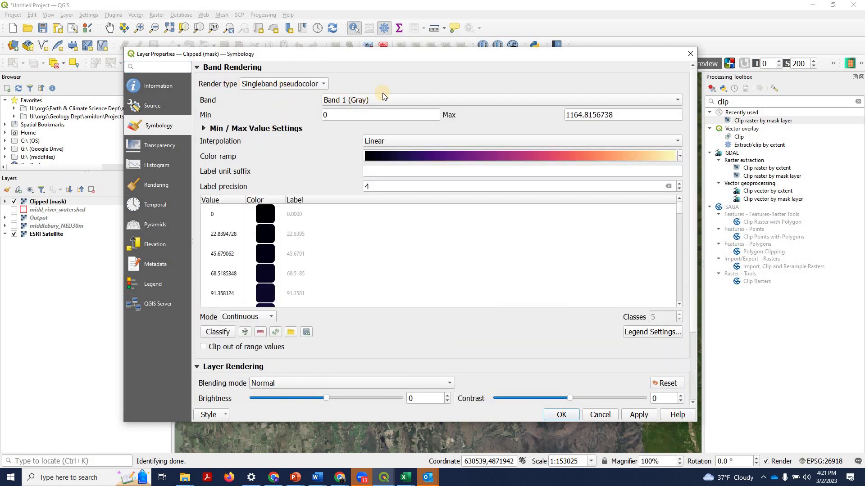
pyautogui.click(350, 101)
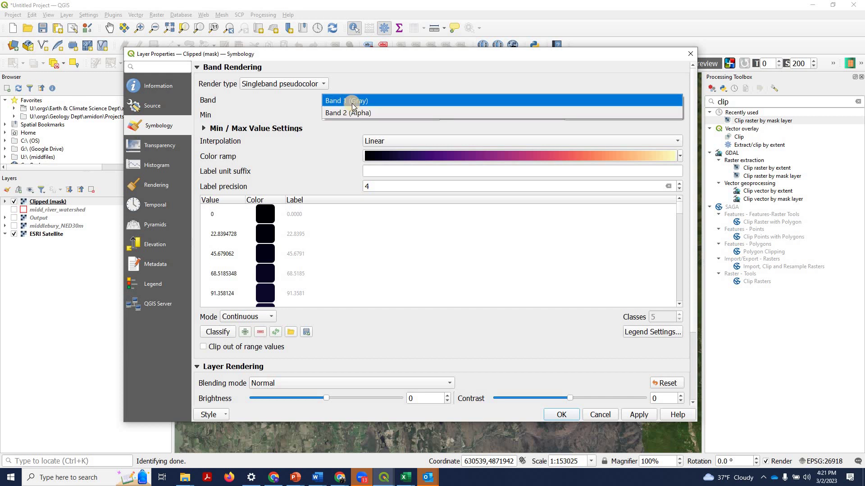
pyautogui.click(350, 113)
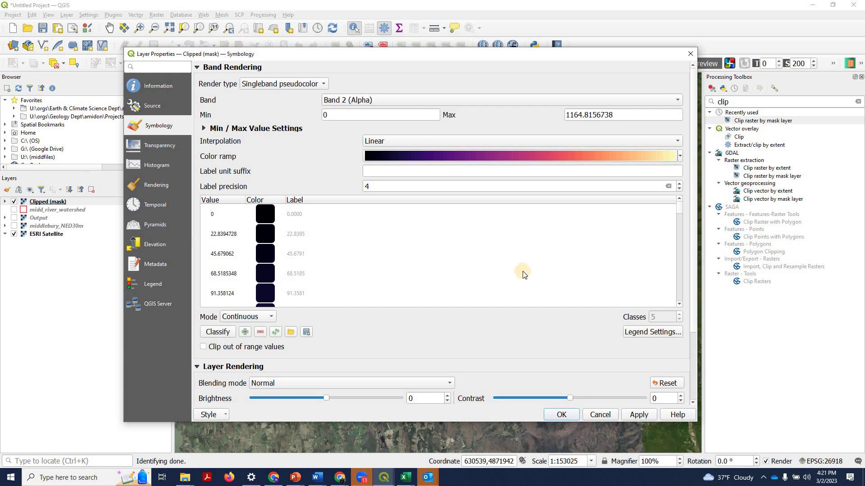
pyautogui.click(637, 415)
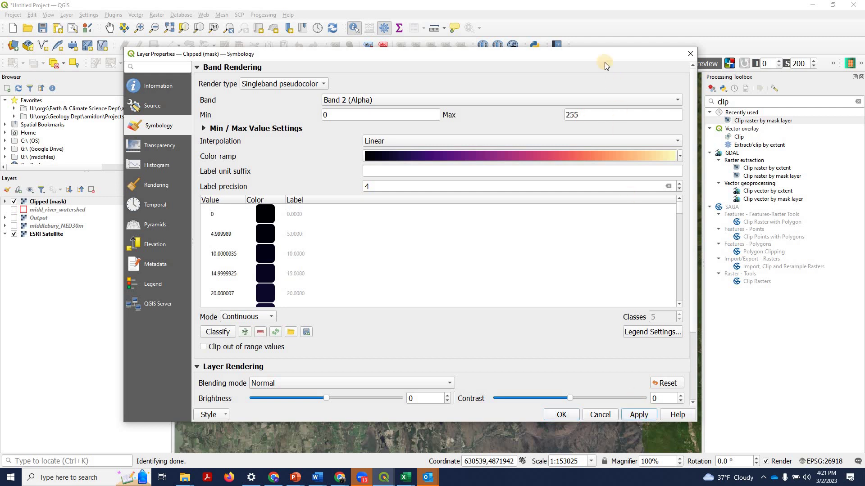
pyautogui.press('Escape')
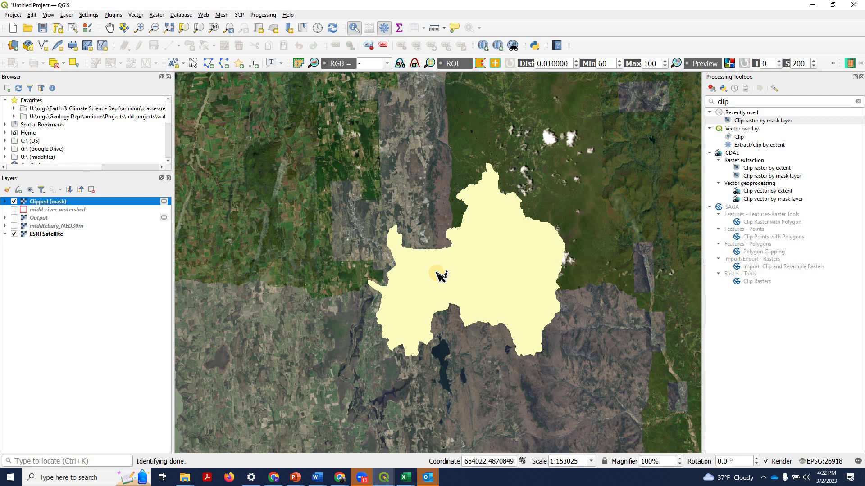
pyautogui.click(411, 212)
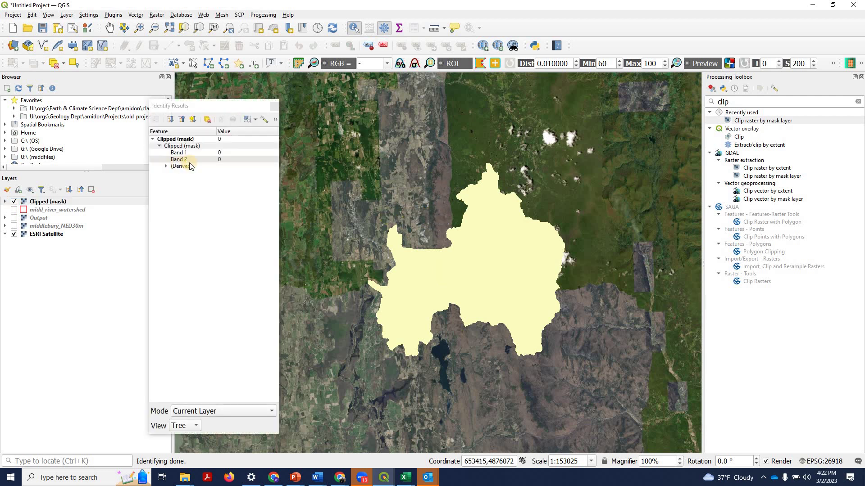
pyautogui.click(274, 107)
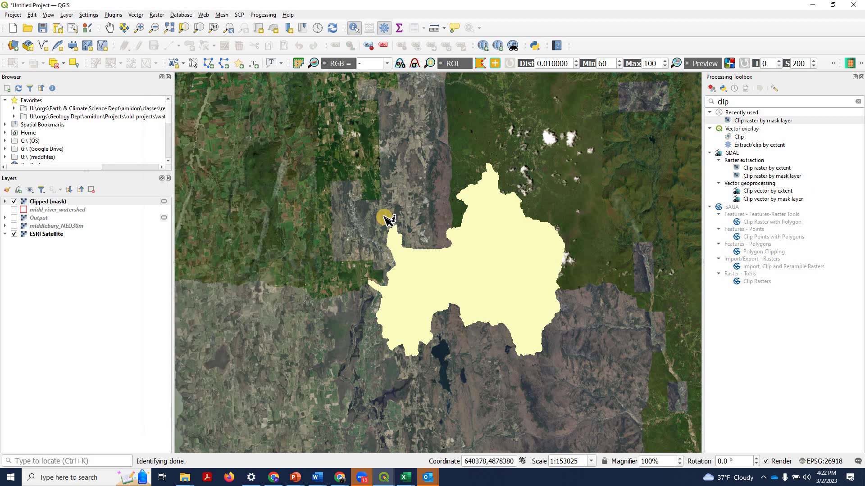